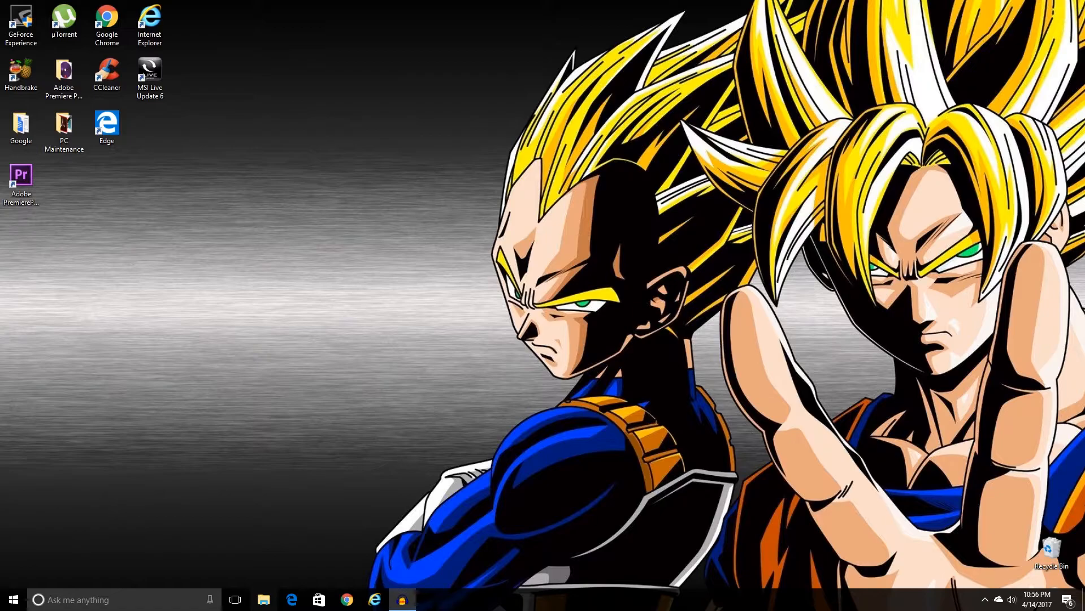
Launch Disk Cleanup from Start search and choose drive (C:) in the Drives dropdown
click(24, 604)
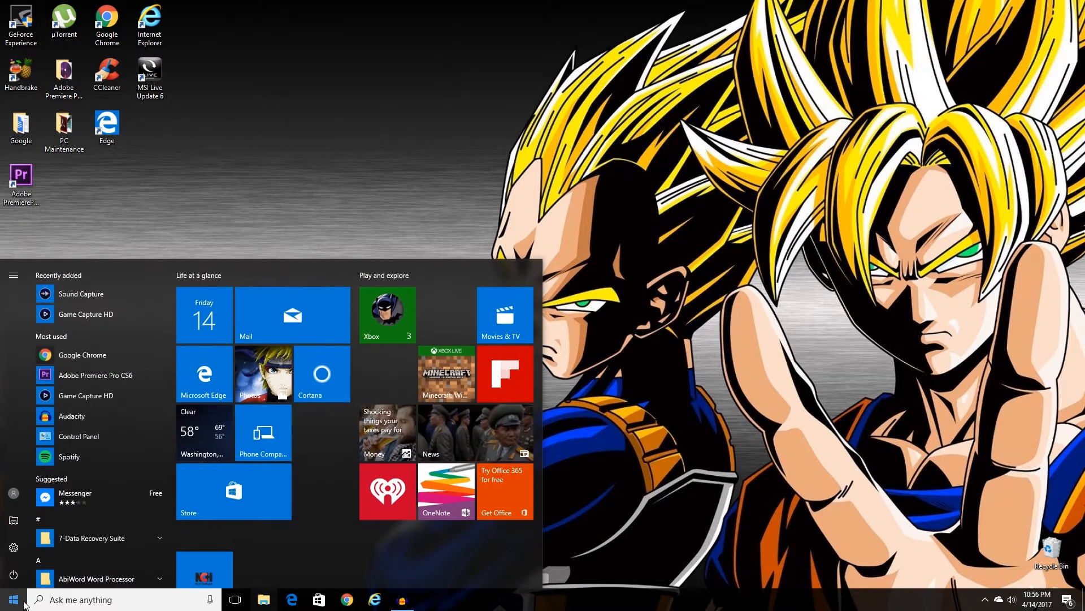
text(disk)
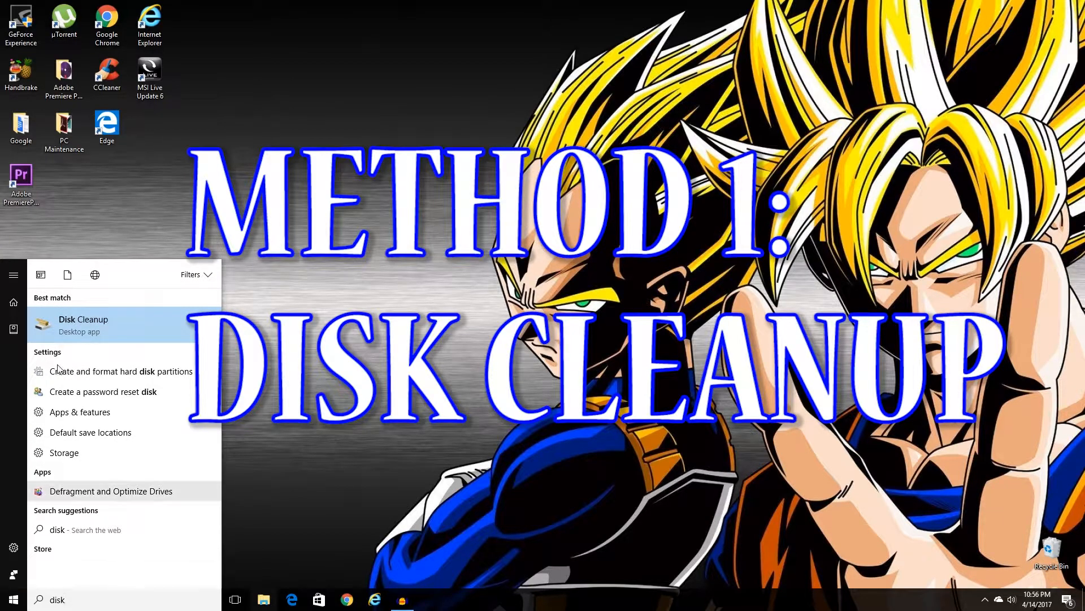
click(130, 328)
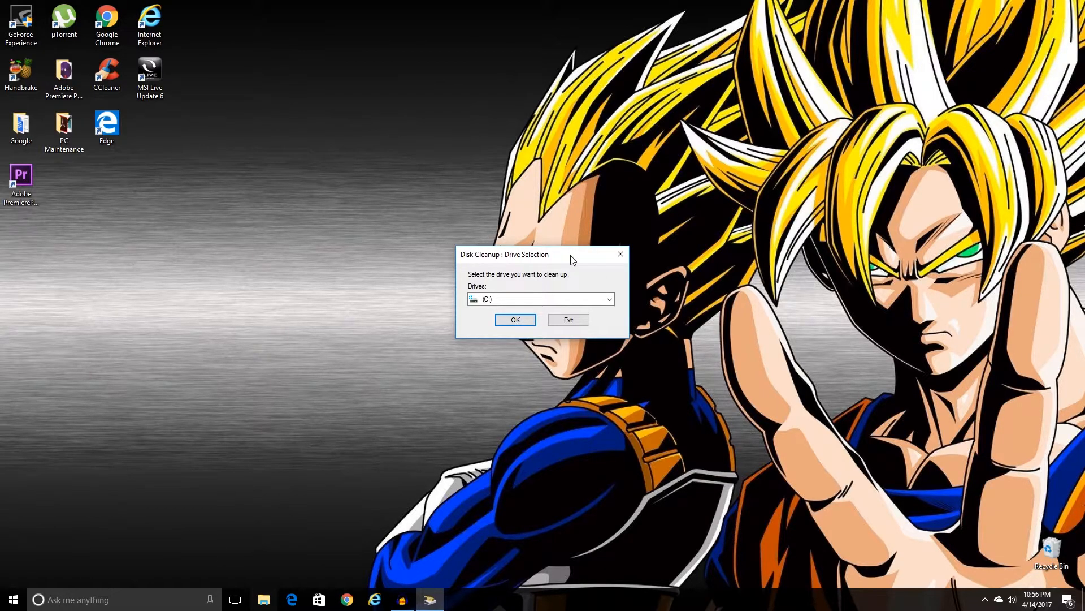
click(569, 300)
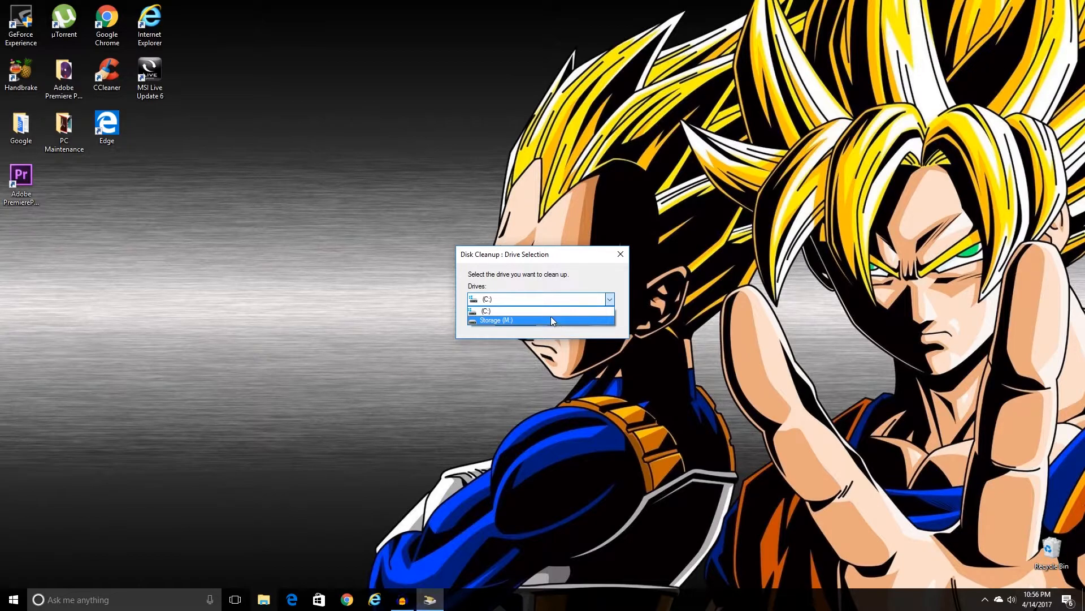
click(539, 311)
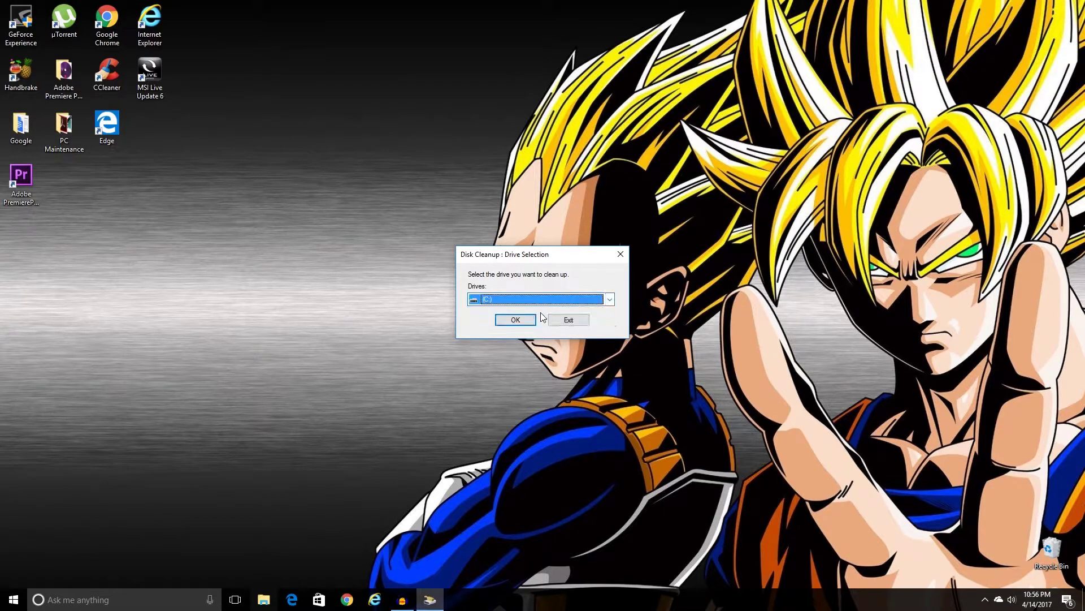
click(564, 206)
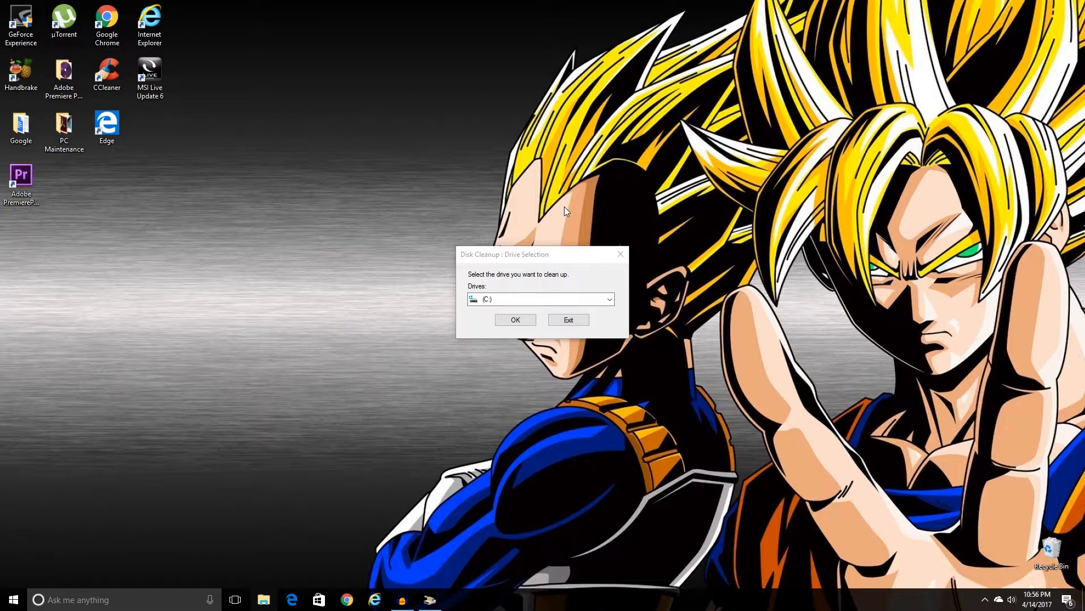
Scan drive C:, accept the checked file categories and confirm Delete Files to remove about 26.1 MB
click(522, 320)
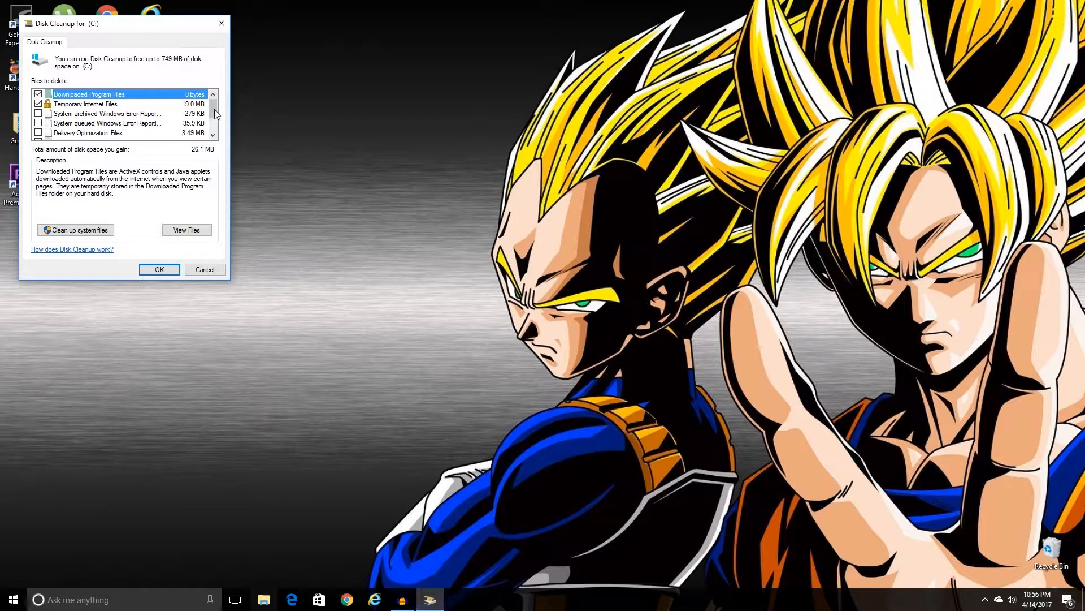
scroll(214, 110, down, 2)
scroll(215, 110, up, 1)
scroll(213, 109, up, 1)
scroll(212, 111, down, 1)
click(160, 271)
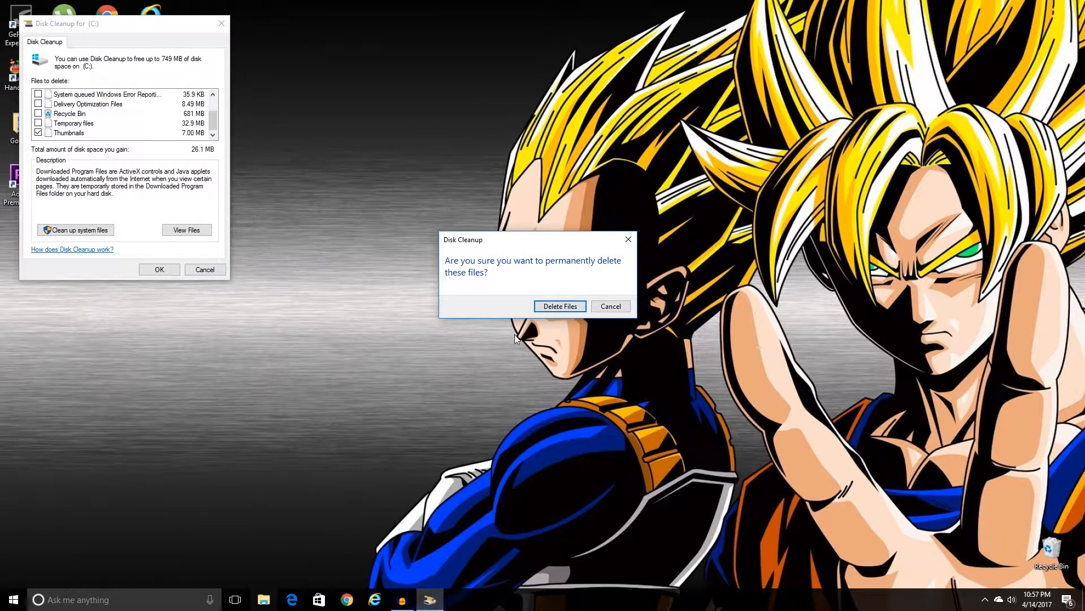
click(551, 307)
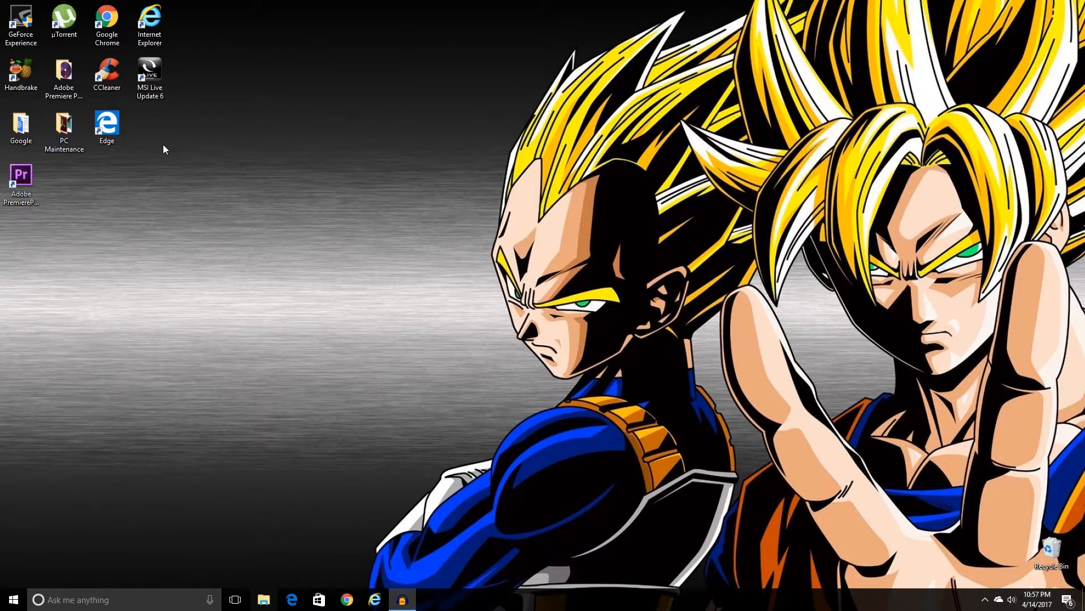
Empty the Recycle Bin from its desktop context menu and confirm with Yes
right_click(1049, 556)
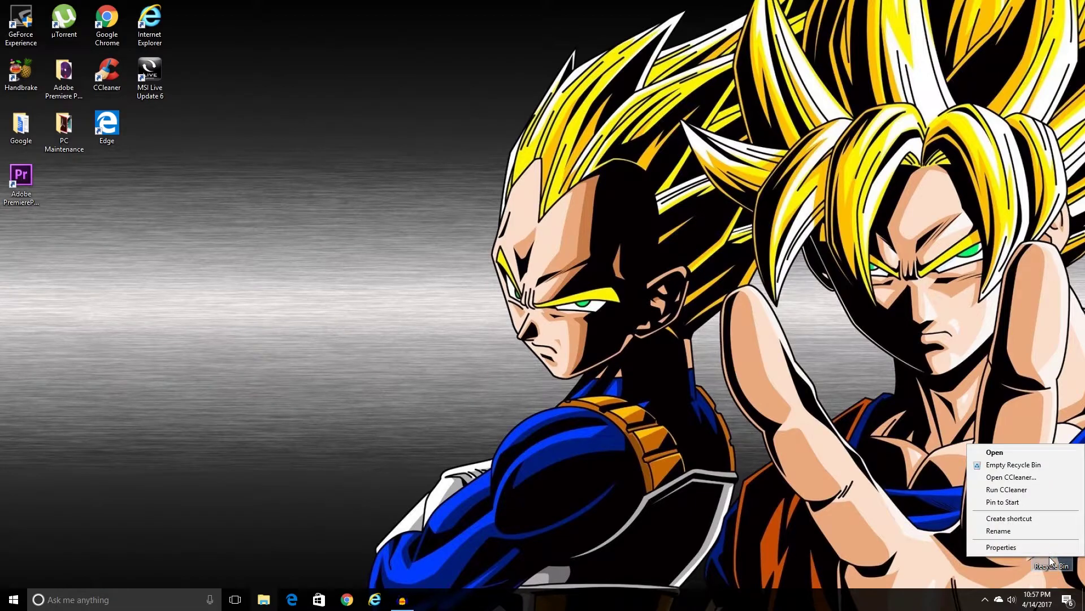
click(1013, 465)
click(588, 311)
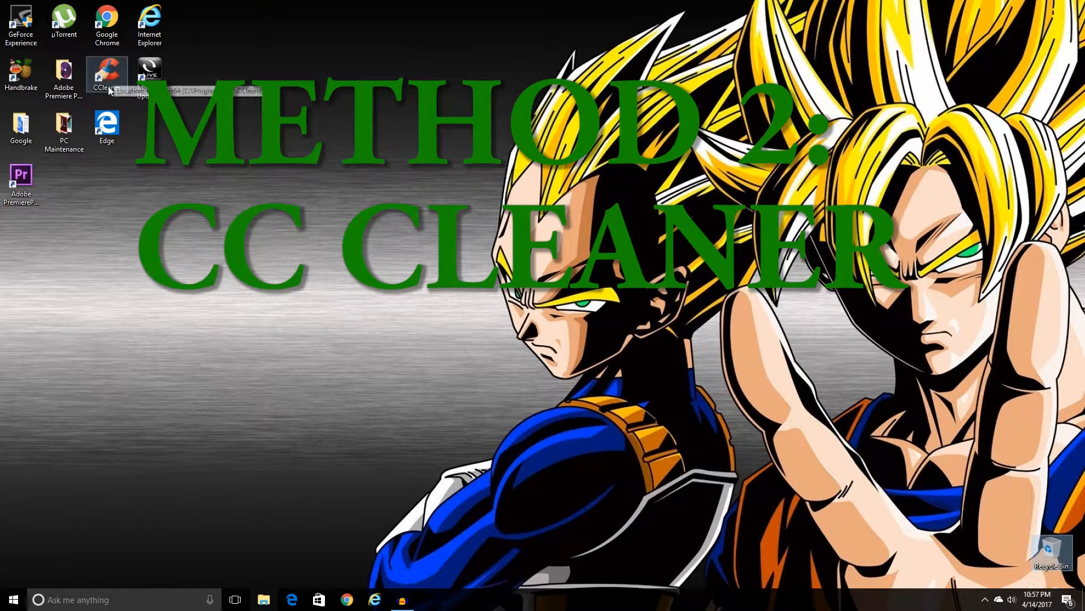
Launch CCleaner, run the cleaner on the checked Windows items freeing about 6.30 MB, then close it
double_click(110, 84)
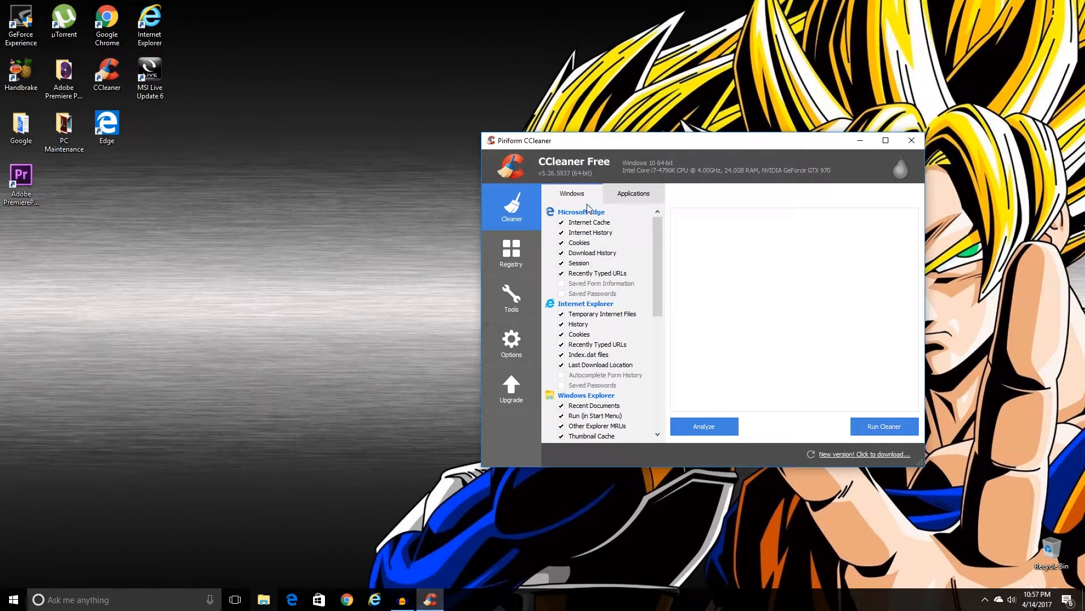
scroll(588, 224, down, 2)
scroll(588, 224, down, 5)
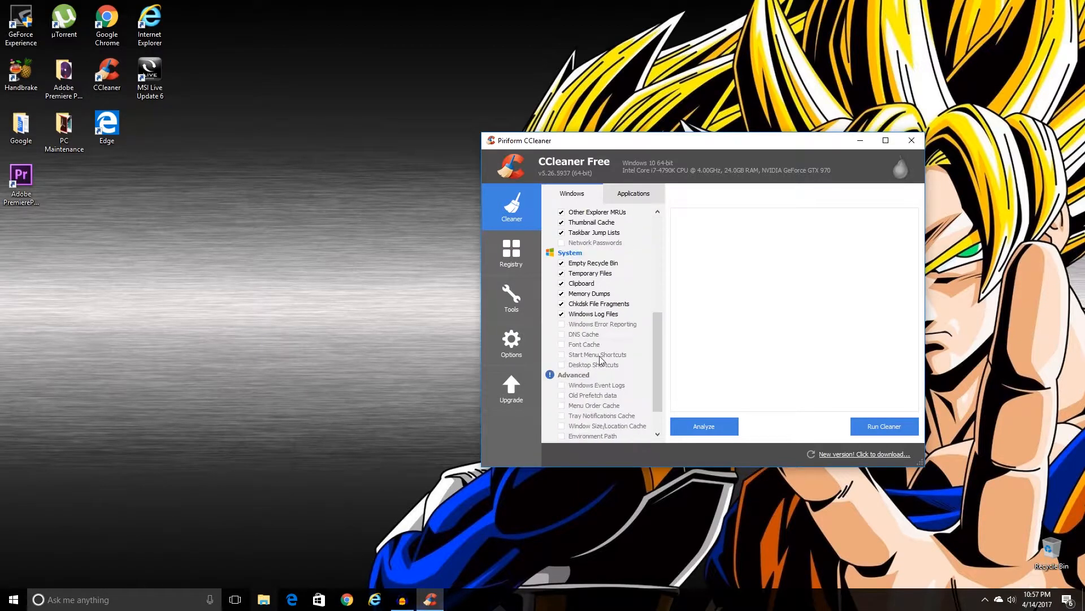
click(647, 195)
click(568, 194)
click(896, 435)
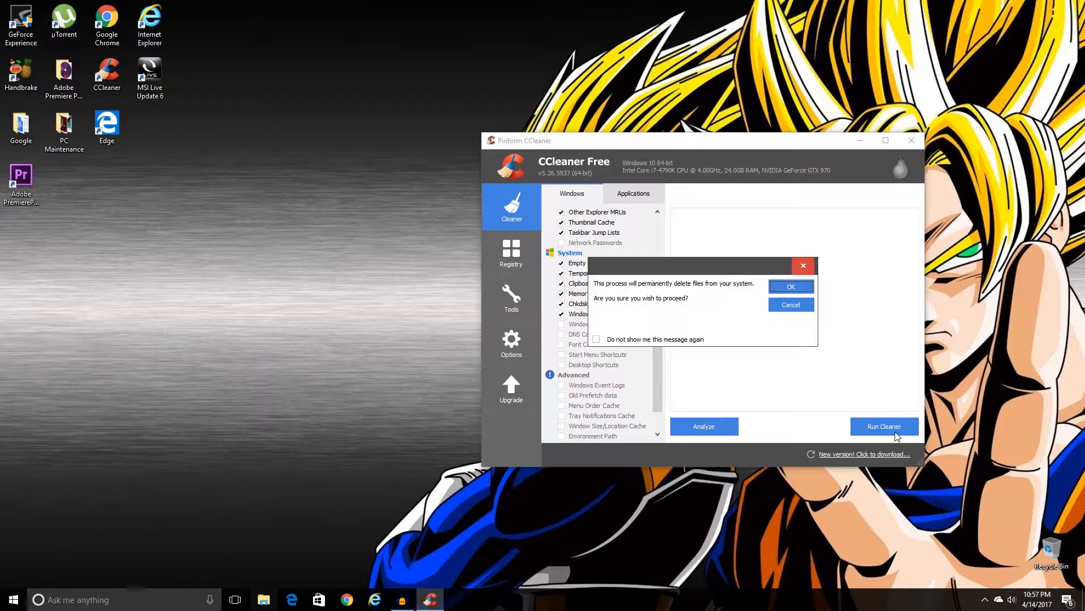
click(793, 288)
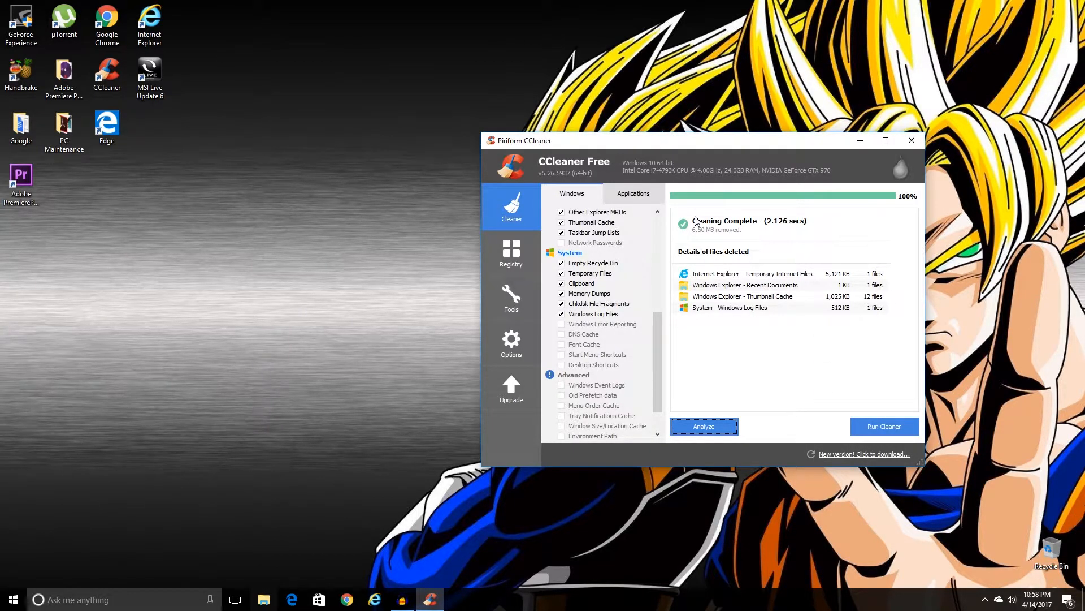
click(911, 140)
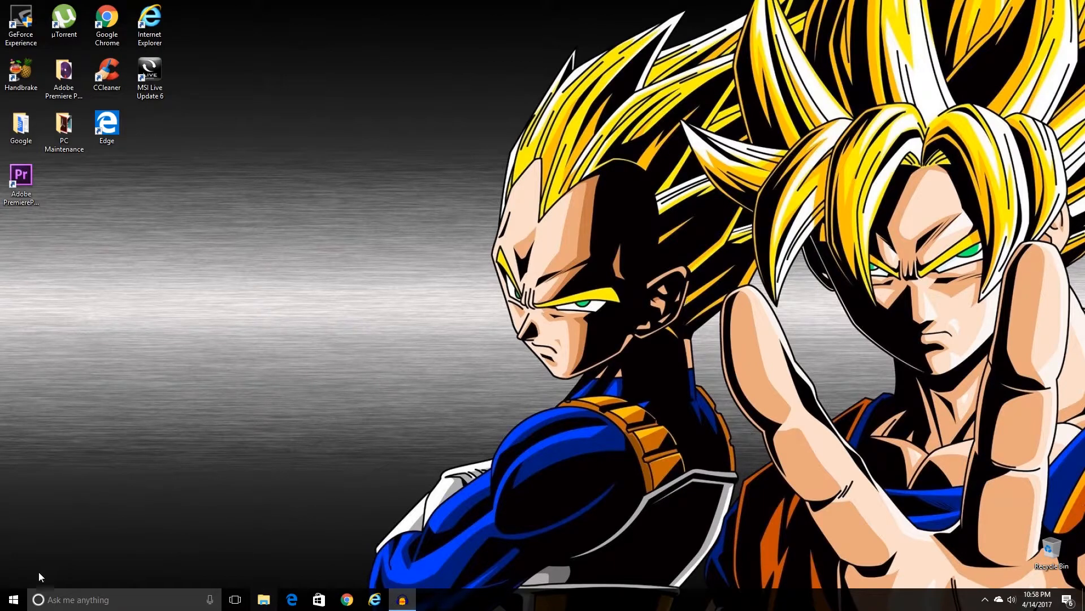
Open Control Panel from Start search and find File Explorer Options via its settings search
click(13, 600)
click(543, 153)
click(15, 601)
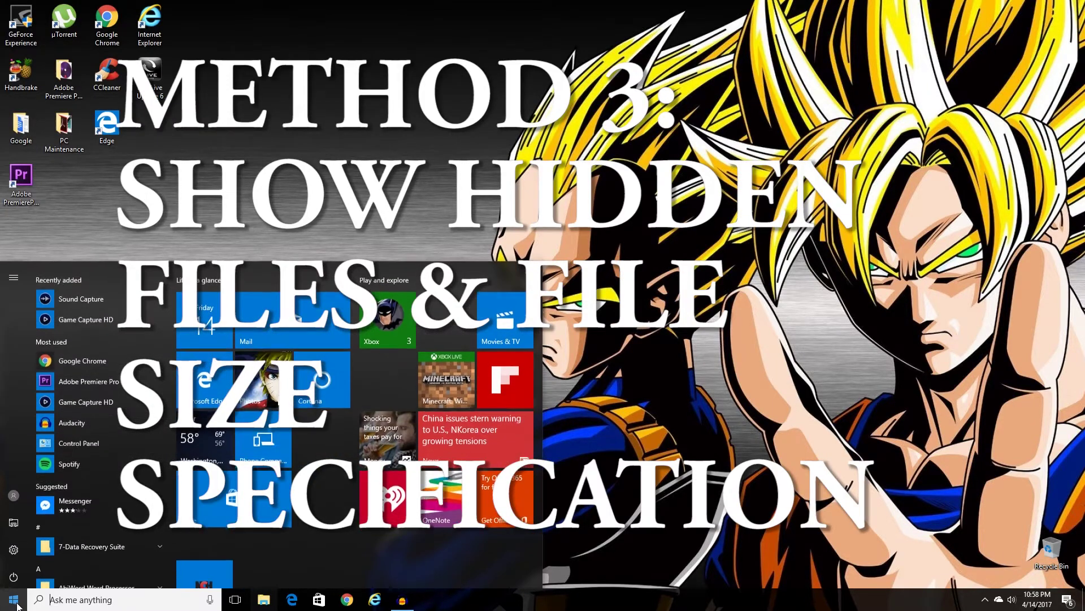
click(71, 599)
text(control)
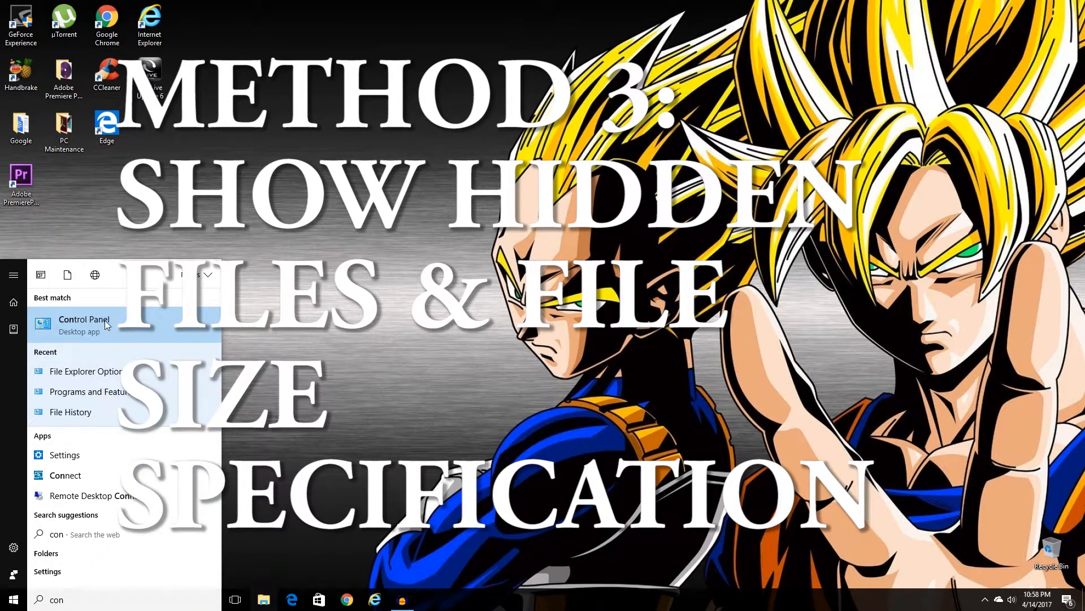
key(Return)
click(961, 235)
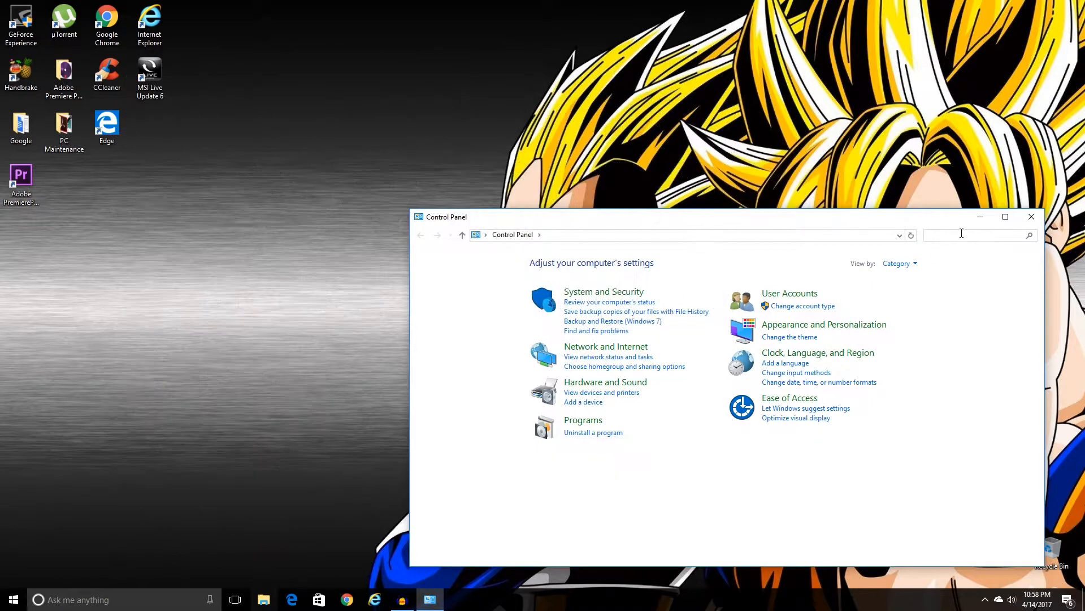
text(fil)
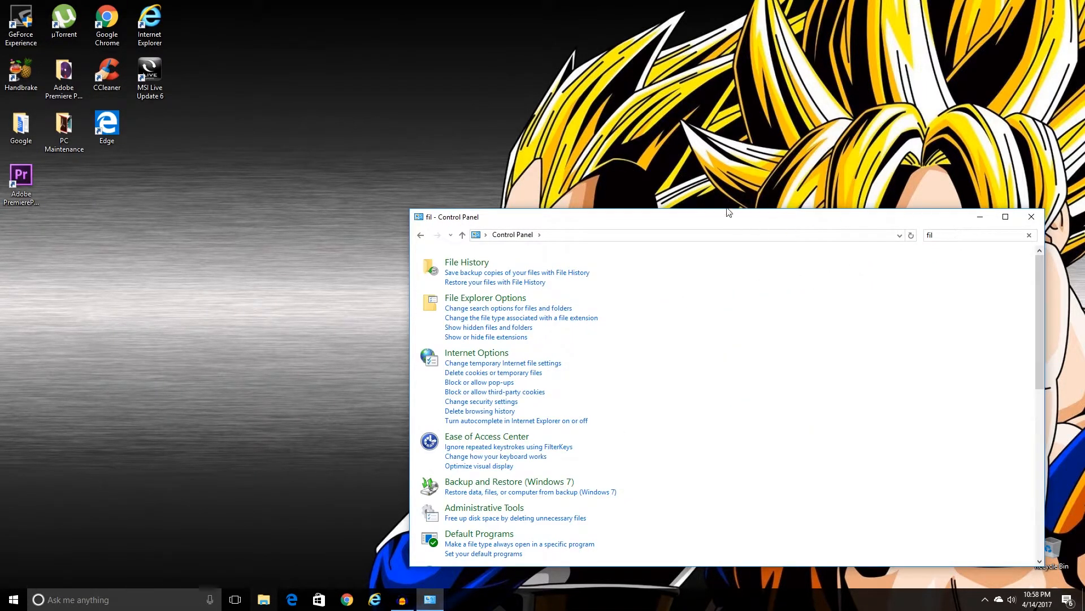
click(523, 303)
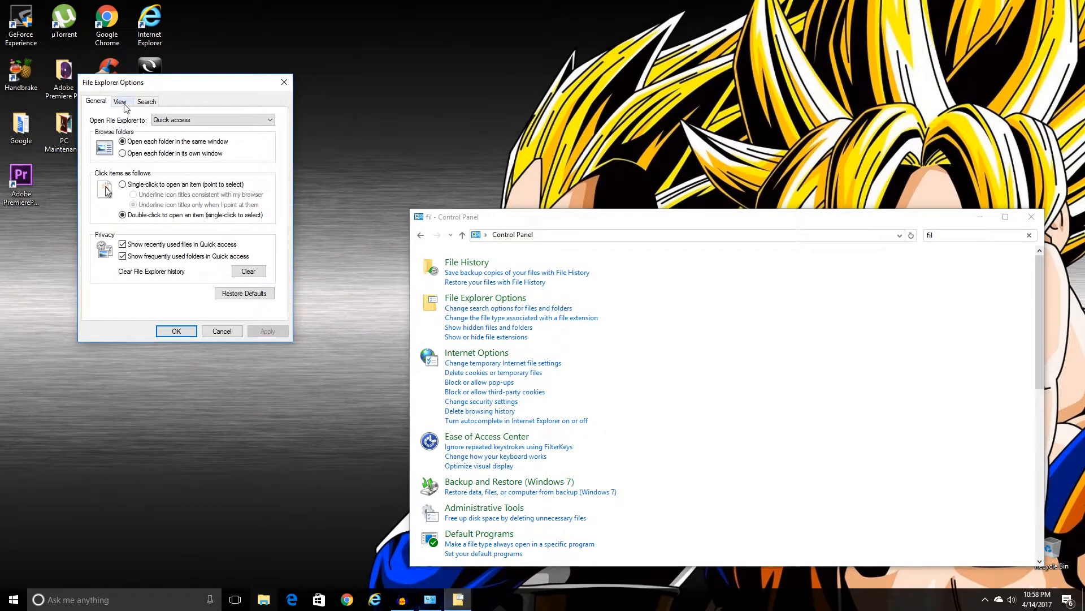
In the View options, select 'Show hidden files, folders, and drives' and save with OK
drag(190, 89, 683, 87)
click(612, 98)
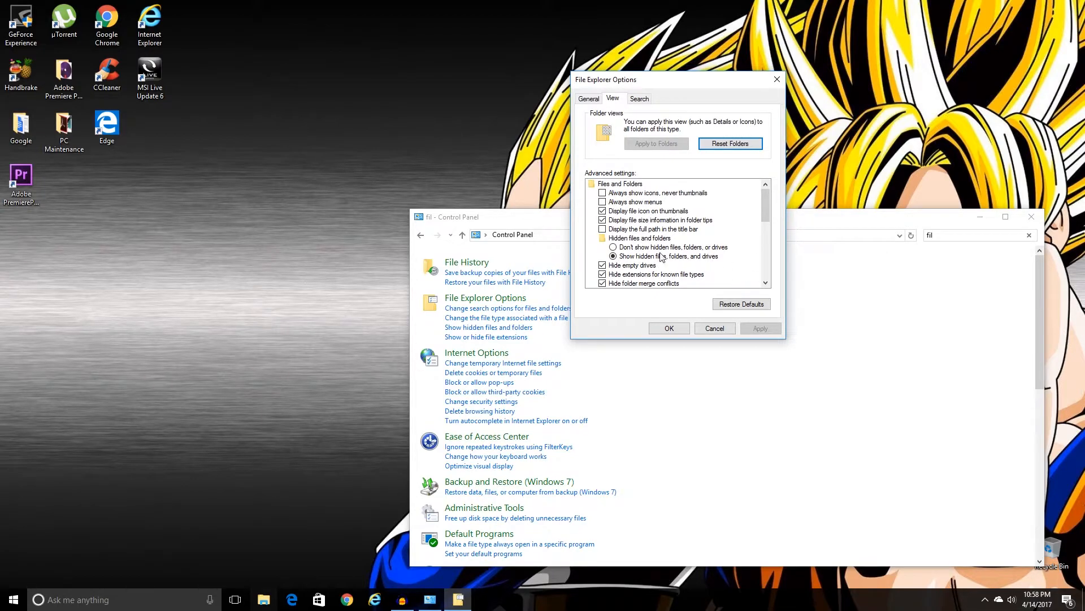
click(614, 247)
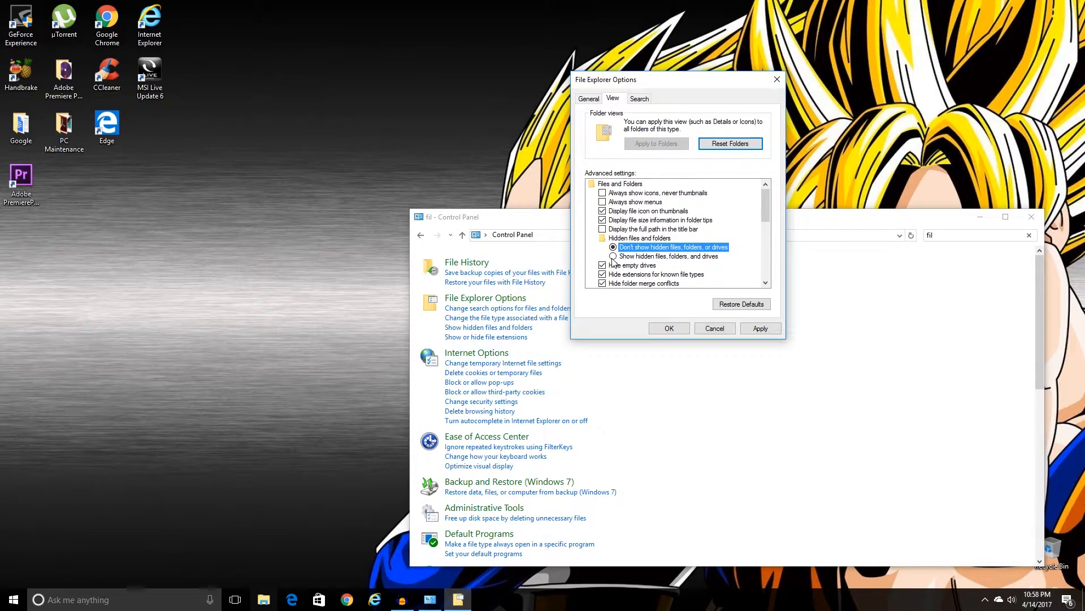
click(613, 256)
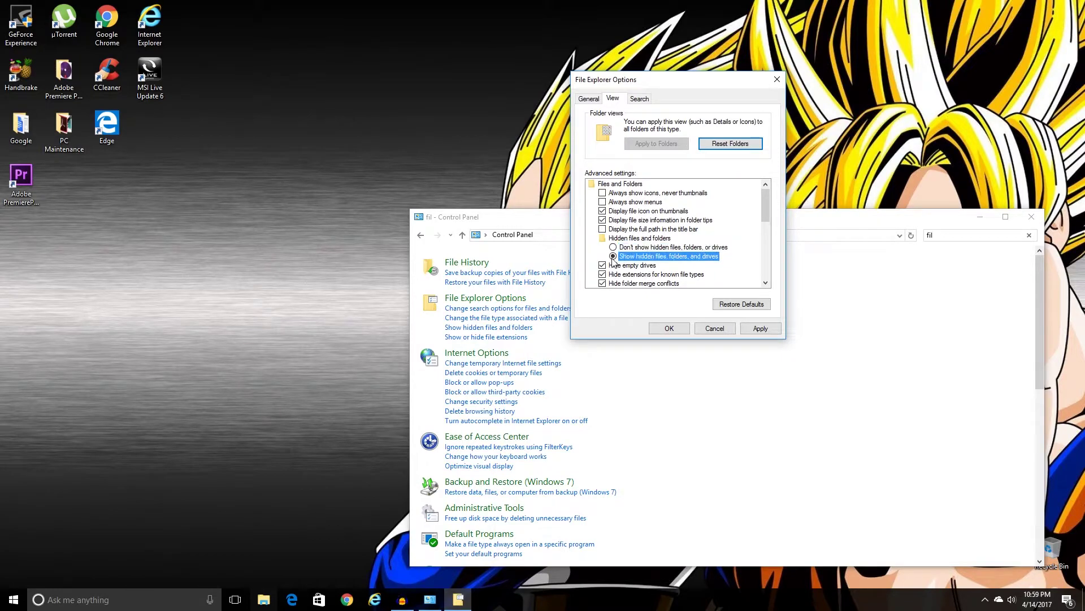
click(671, 329)
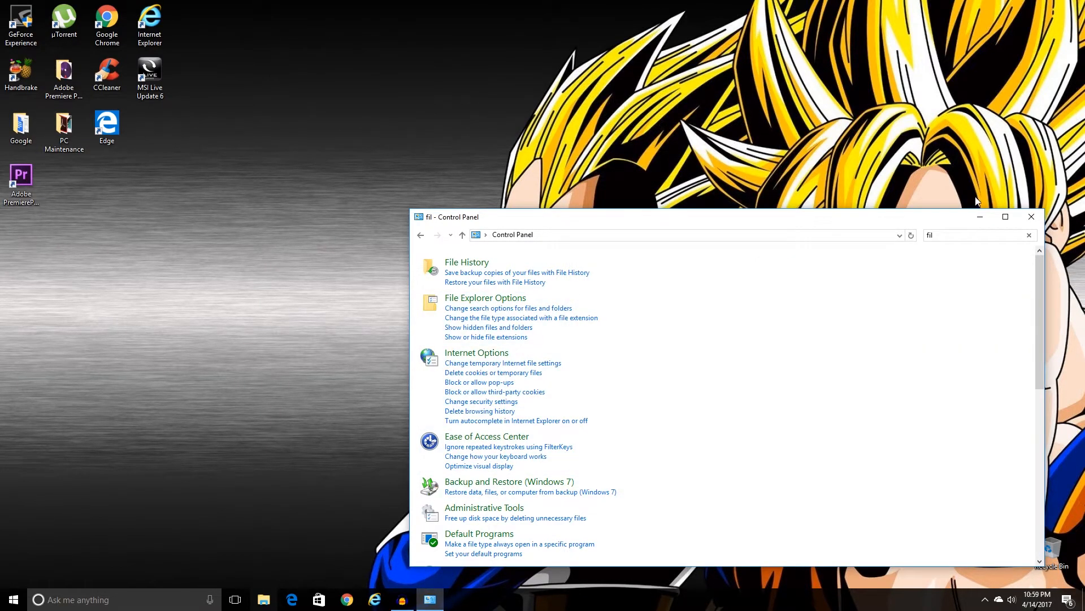
Minimize Control Panel and open Storage settings for This PC (C:) from Start search
click(979, 219)
click(17, 597)
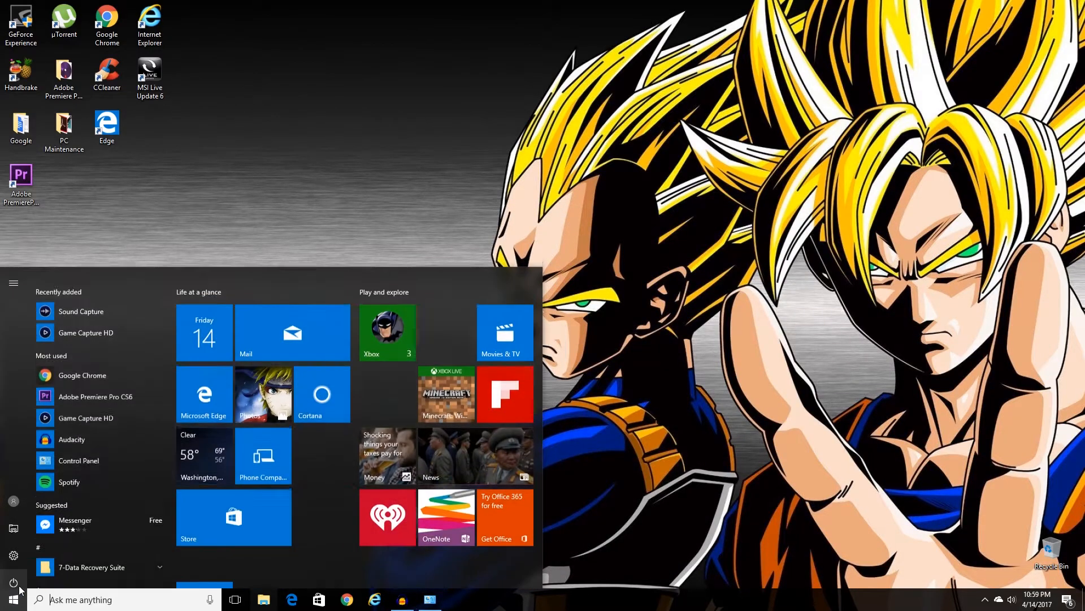
text(storage)
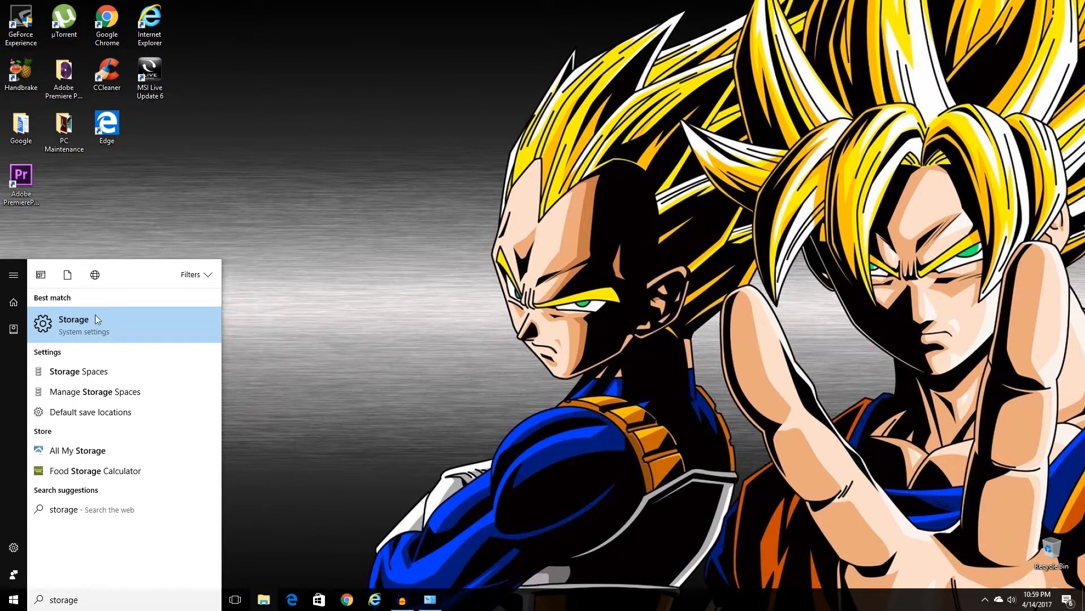
click(124, 314)
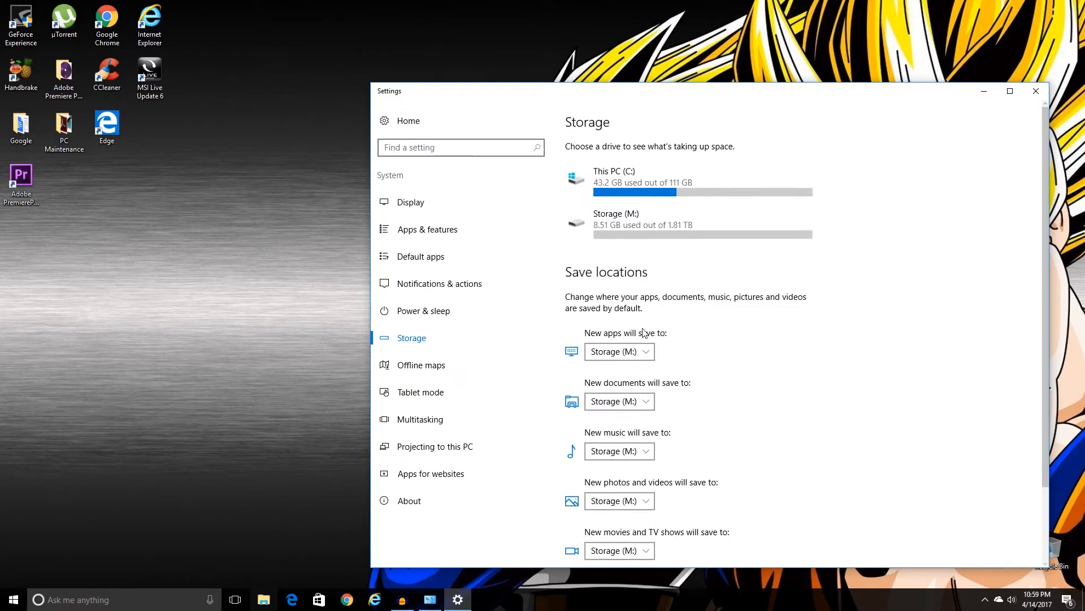
click(662, 202)
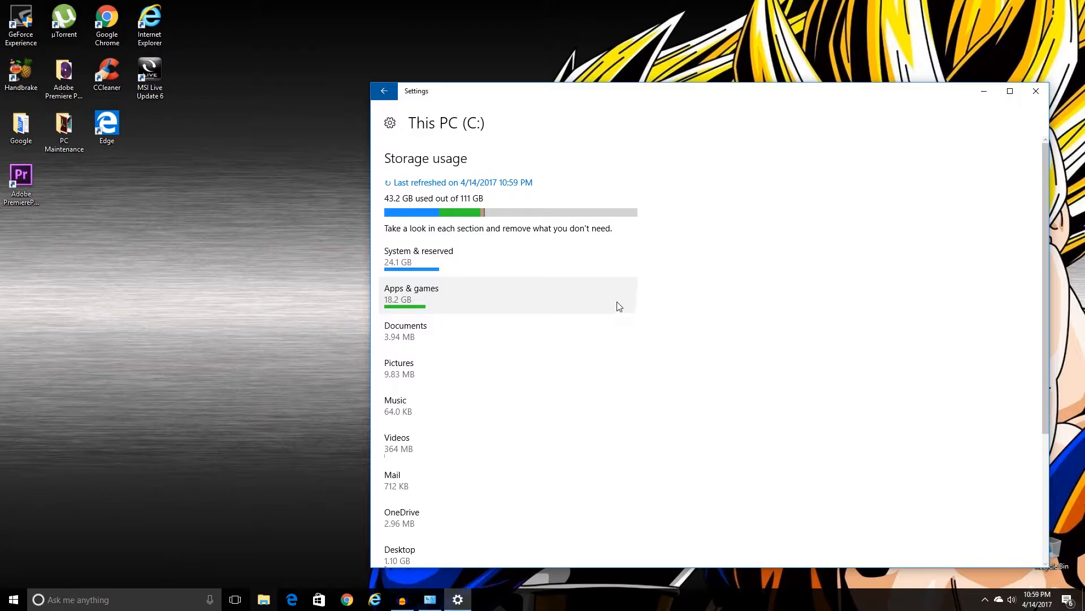
View the Apps & games breakdown with installed apps sorted by size, largest first
click(618, 307)
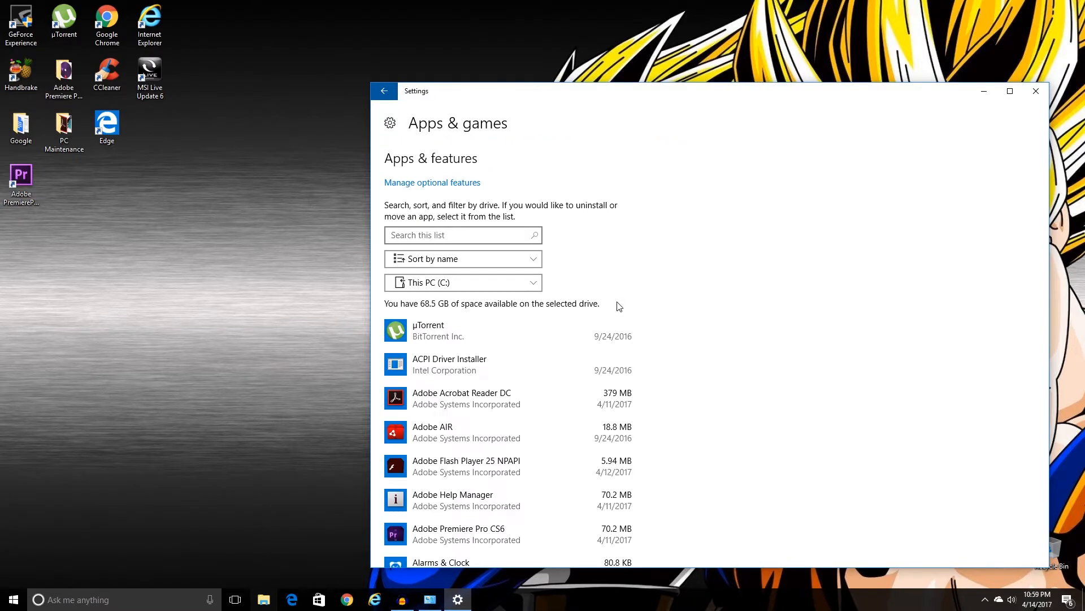
click(488, 257)
click(476, 279)
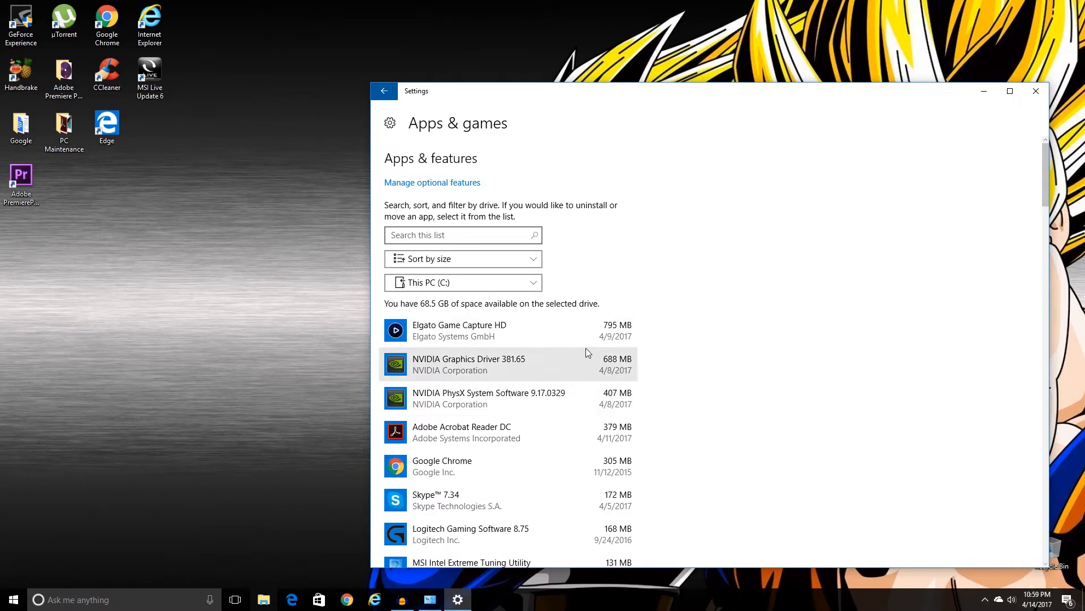
scroll(619, 385, down, 3)
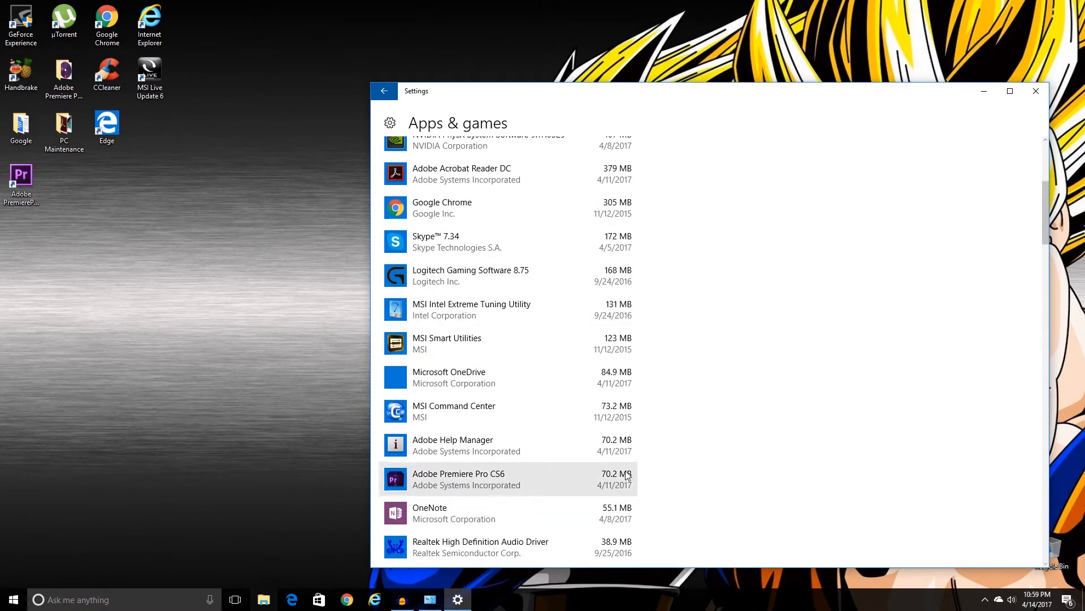
scroll(626, 436, down, 3)
scroll(626, 421, down, 4)
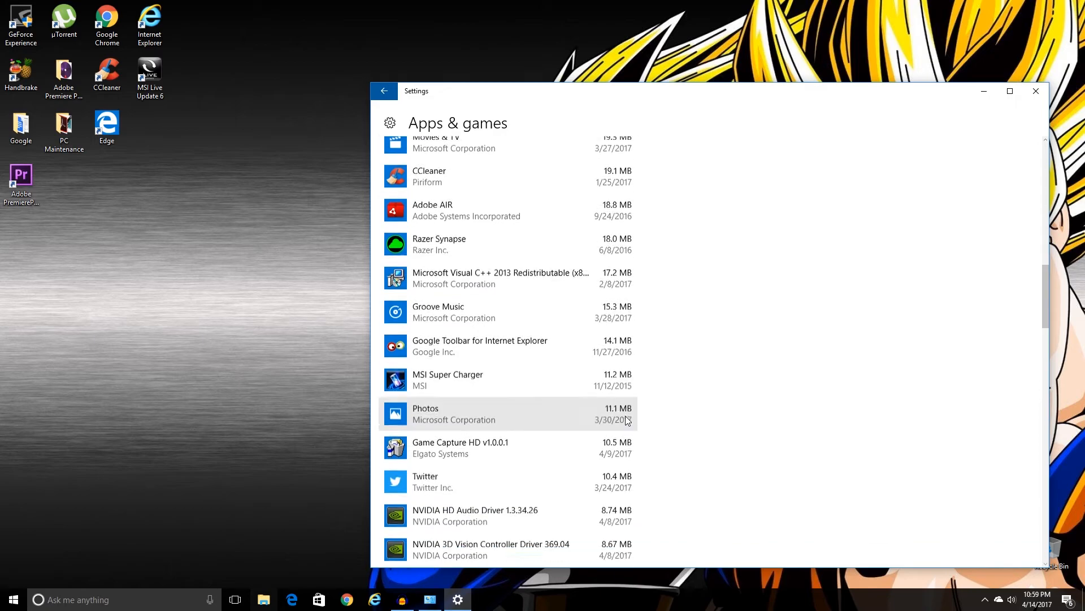
scroll(626, 422, down, 4)
Close Settings and open Local Disk (C:) in File Explorer from the taskbar
click(1035, 91)
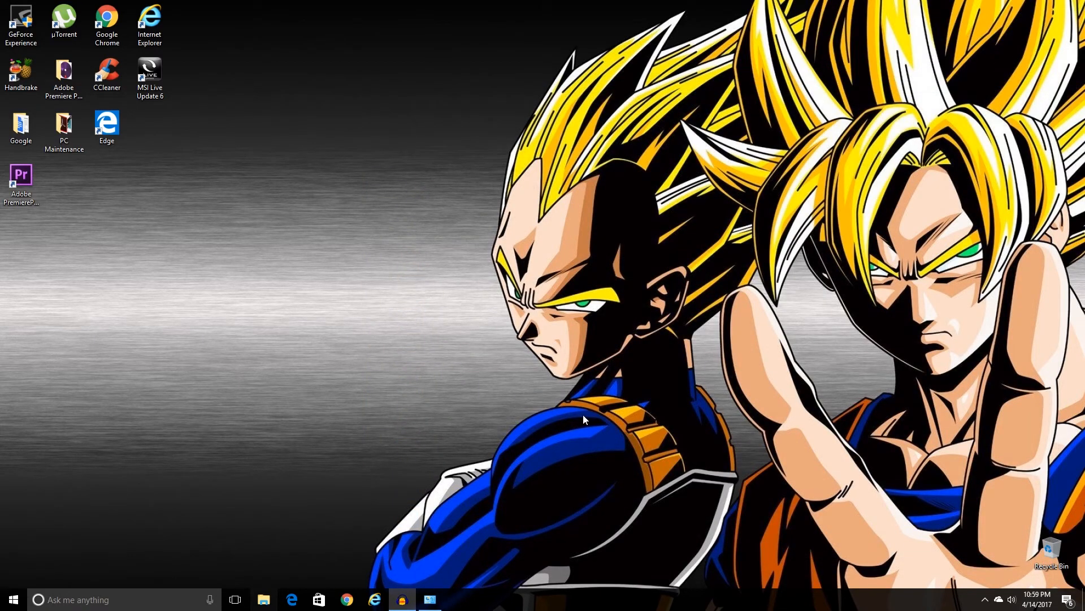
click(264, 600)
click(337, 380)
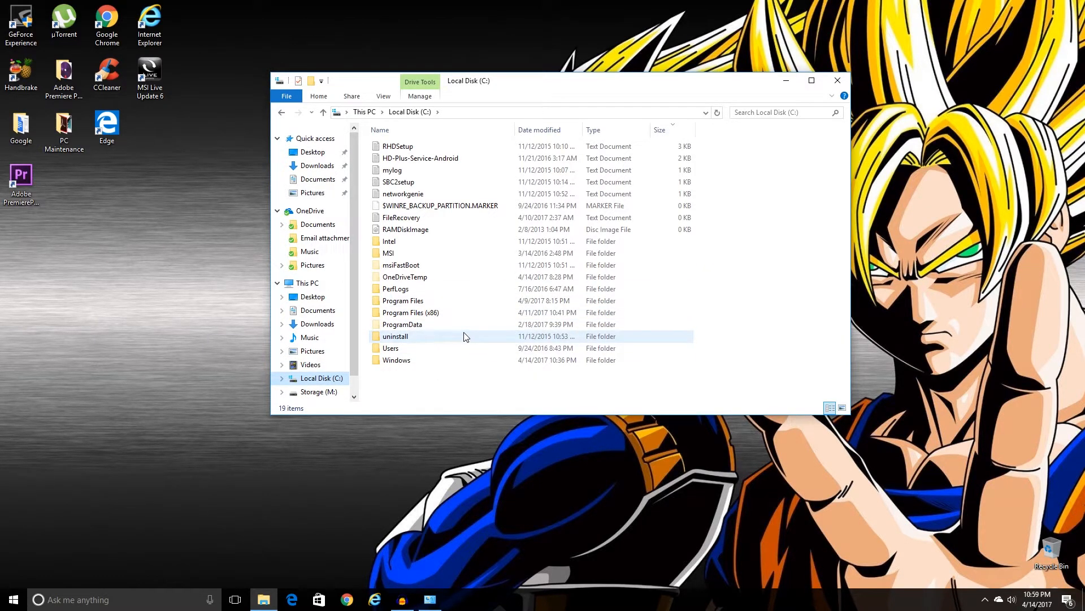
mouse_move(395, 289)
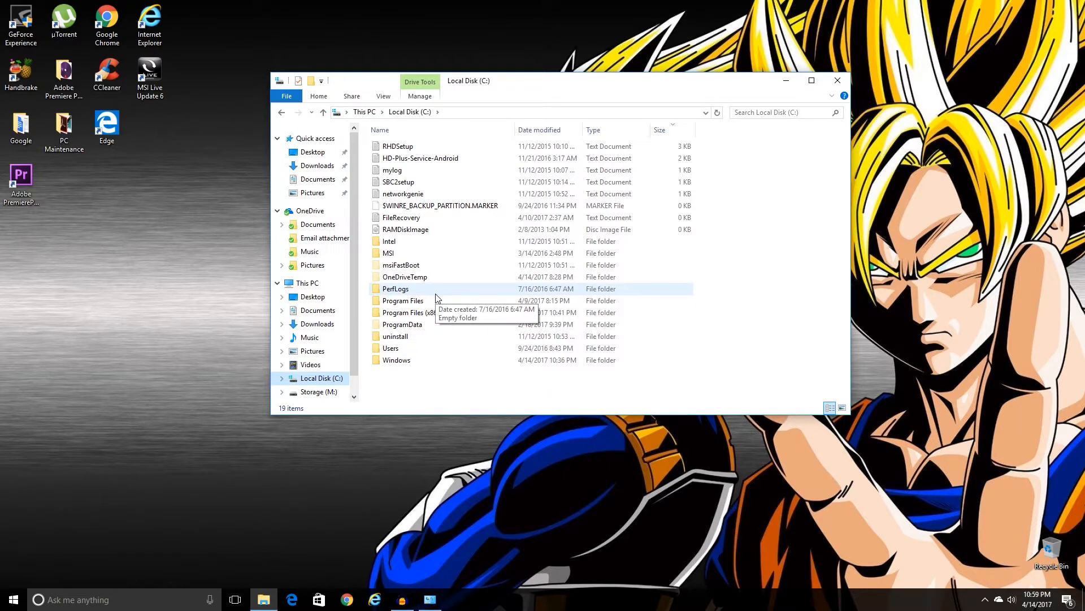
Search Local Disk (C:) with size:gigantic to list files larger than 128 MB
click(796, 112)
text(s)
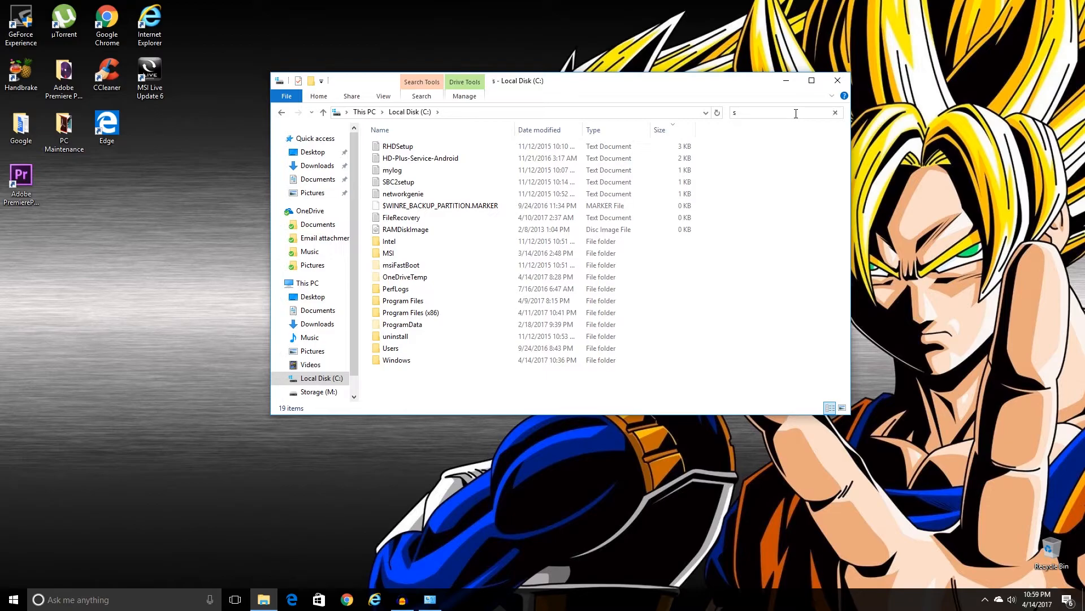
text(ize:)
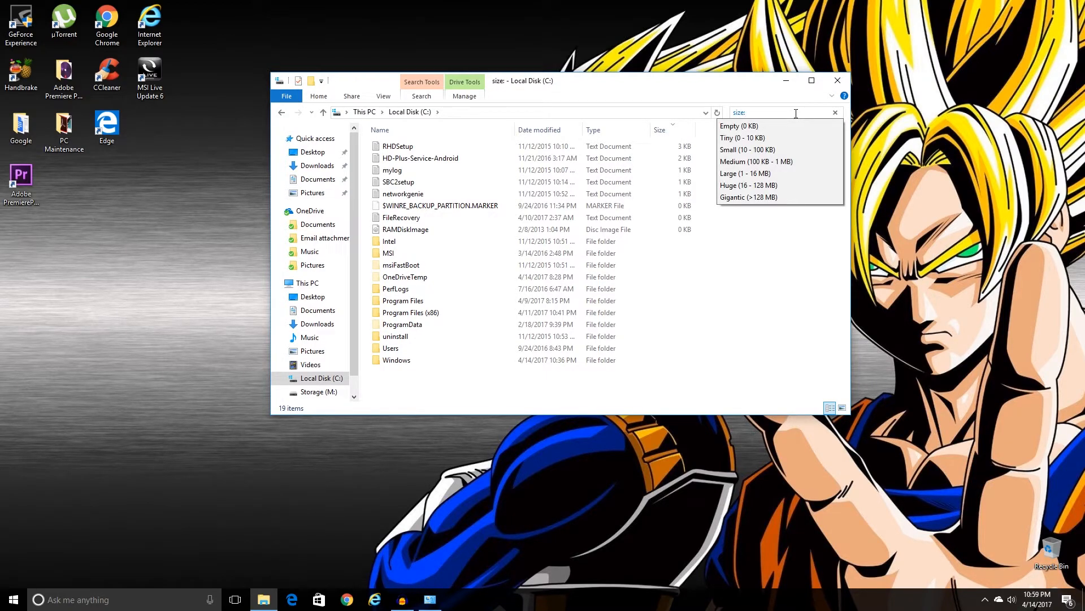
click(757, 197)
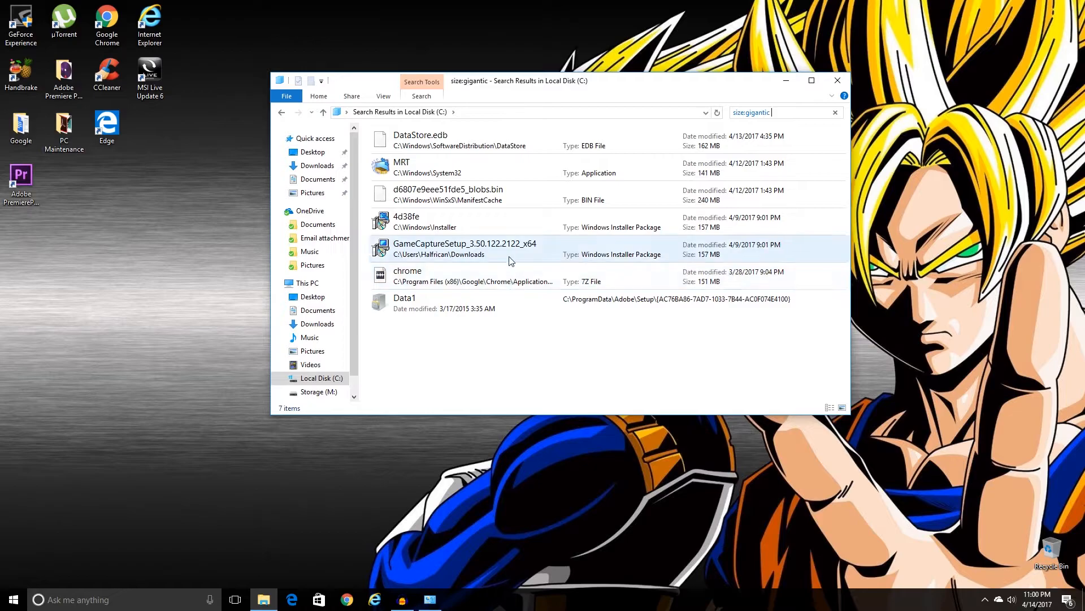
click(520, 140)
key(Down)
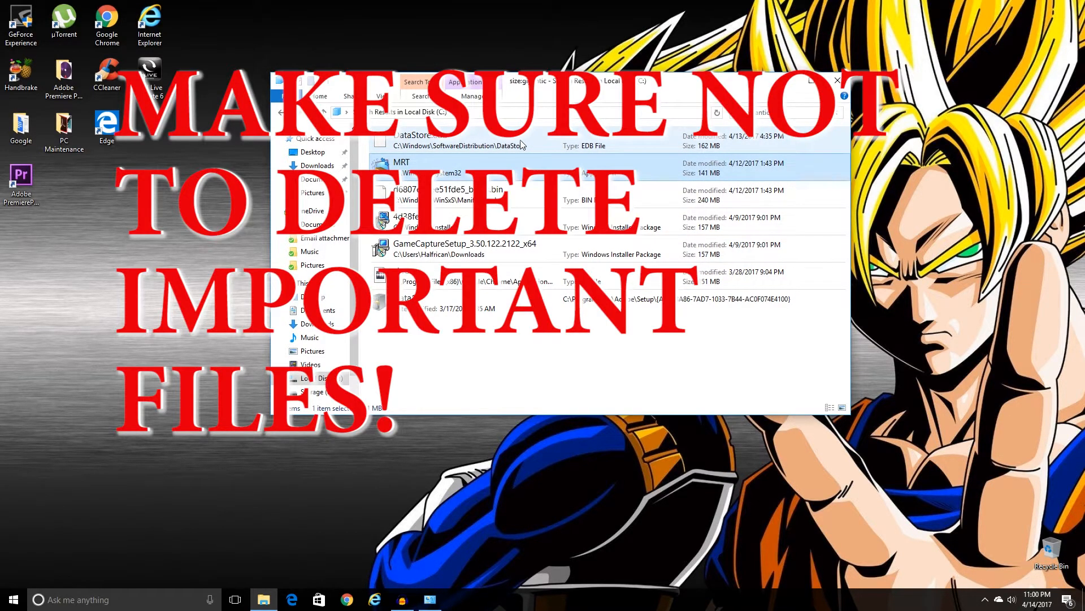
key(Down)
key(Down)
key(Down)
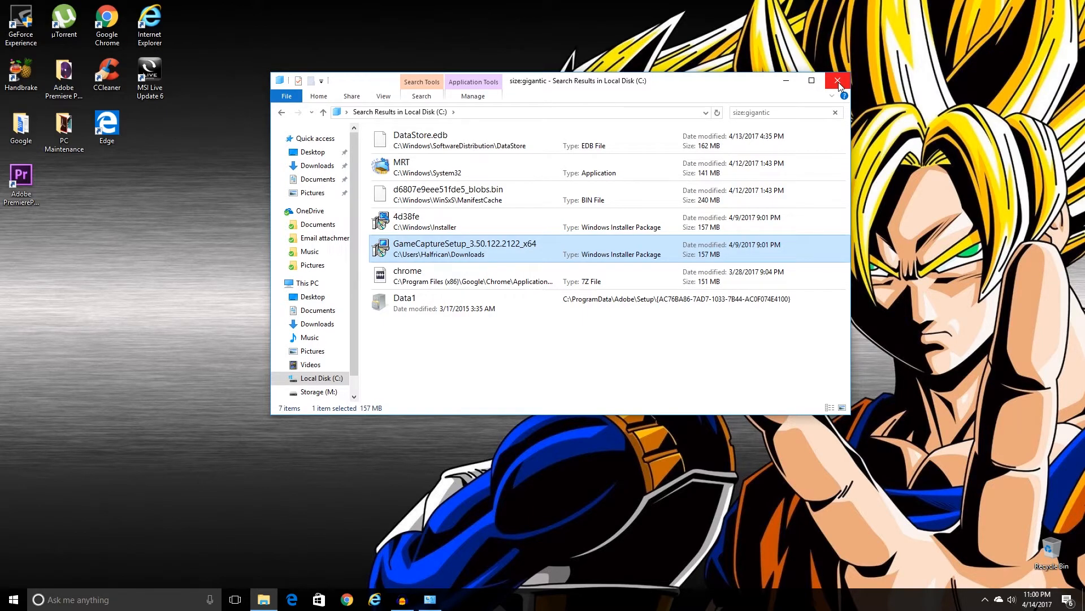
Backspace away the 'size:gigantic' query so Local Disk (C:) shows its normal contents
click(795, 112)
click(796, 112)
key(BackSpace)
key(BackSpace)
key(BackSpace)
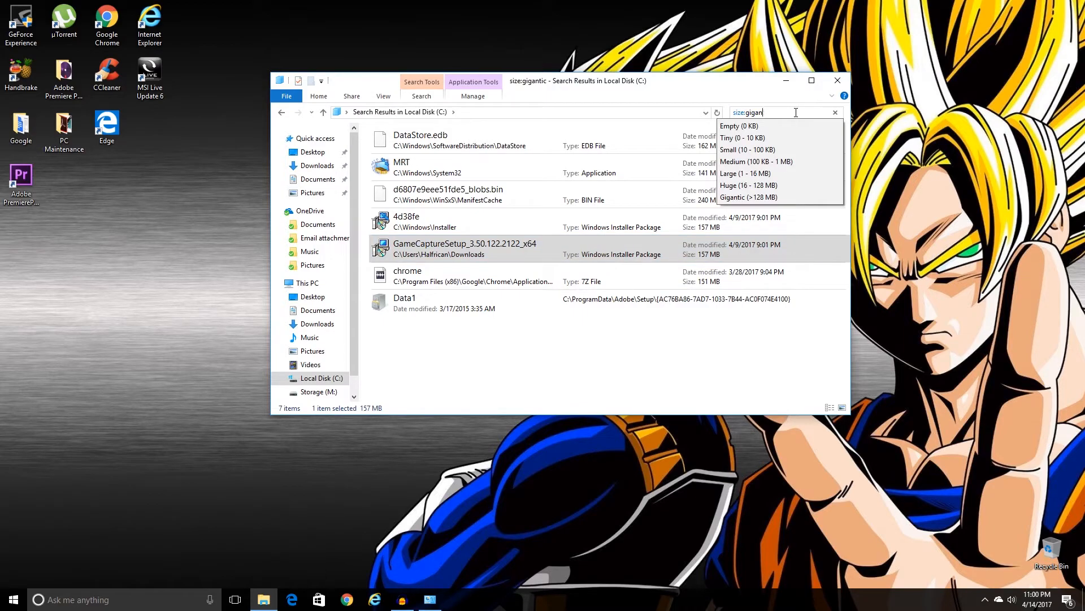
key(BackSpace)
key(BackSpace)
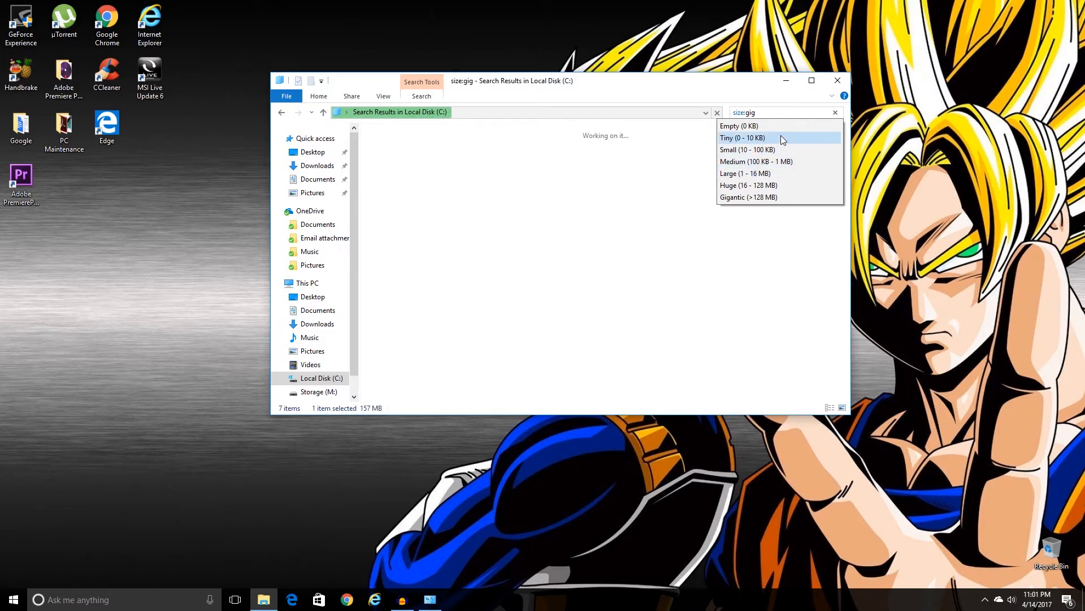
key(BackSpace)
key(BackSpace)
key(BackSpace)
key(BackSpace)
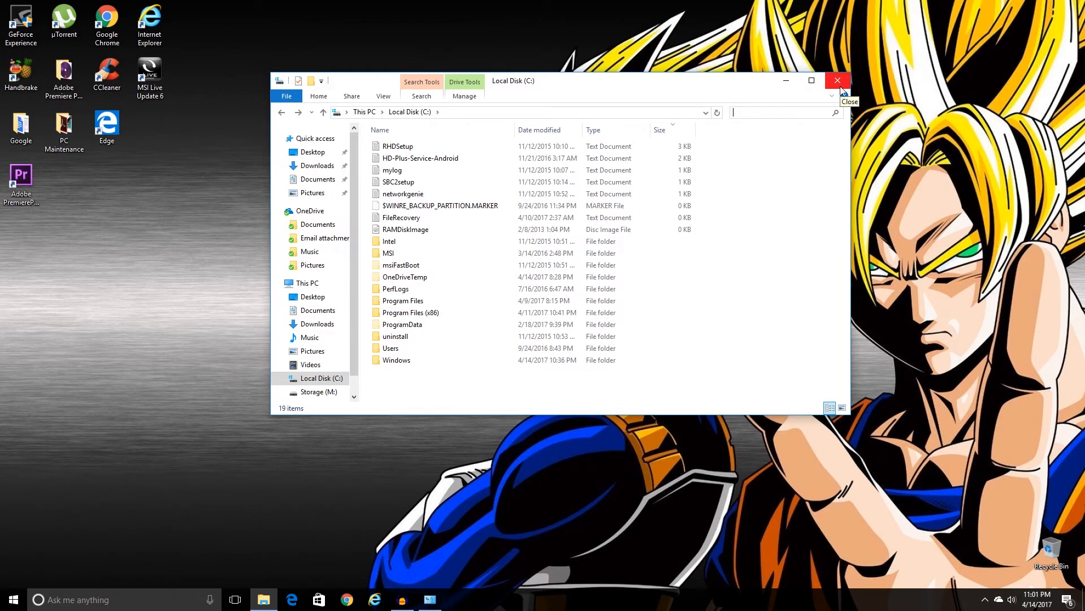
Close the Local Disk (C:) File Explorer window, leaving only the desktop
click(842, 89)
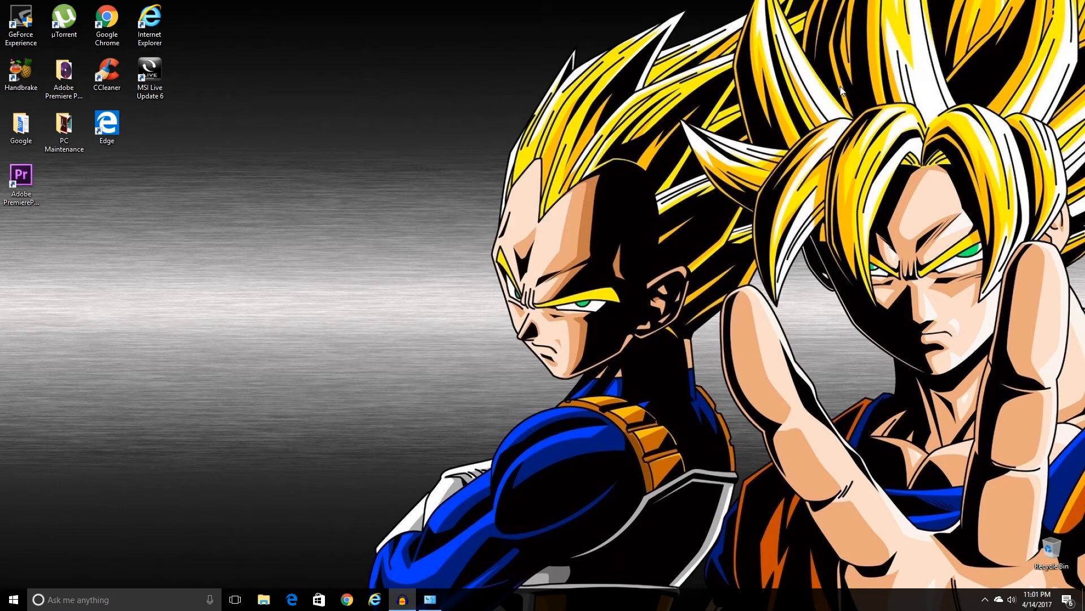